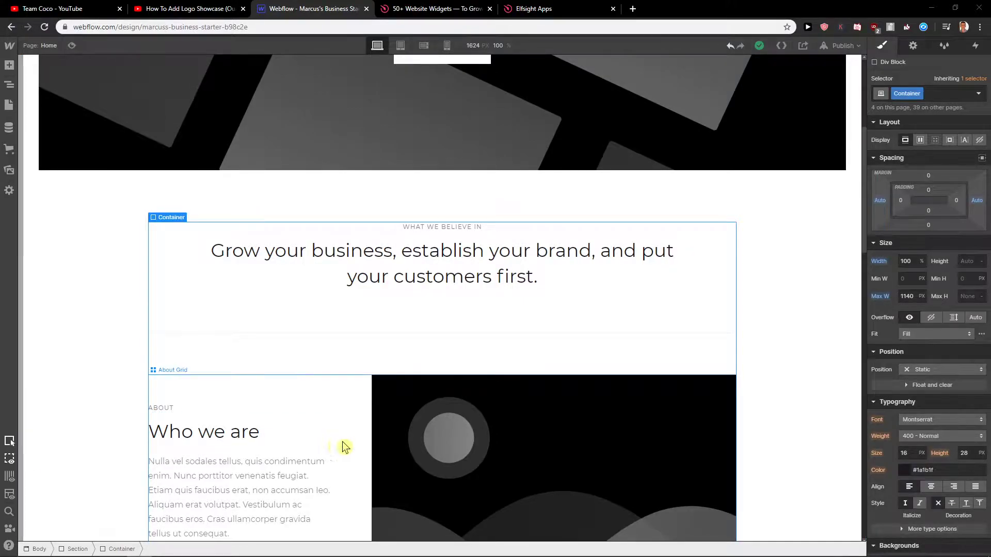
Open the Elfsight homepage in a new tab from the YouTube video description link
{"action": "scroll", "coordinate": [101, 453], "scroll_direction": "up", "scroll_amount": 4}
{"action": "scroll", "coordinate": [102, 454], "scroll_direction": "up", "scroll_amount": 1}
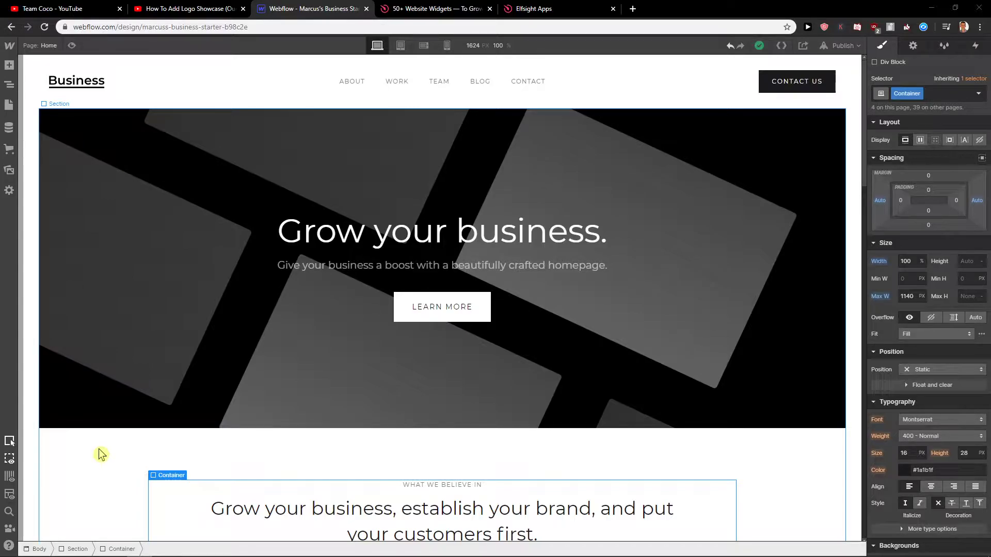
{"action": "scroll", "coordinate": [101, 454], "scroll_direction": "down", "scroll_amount": 9}
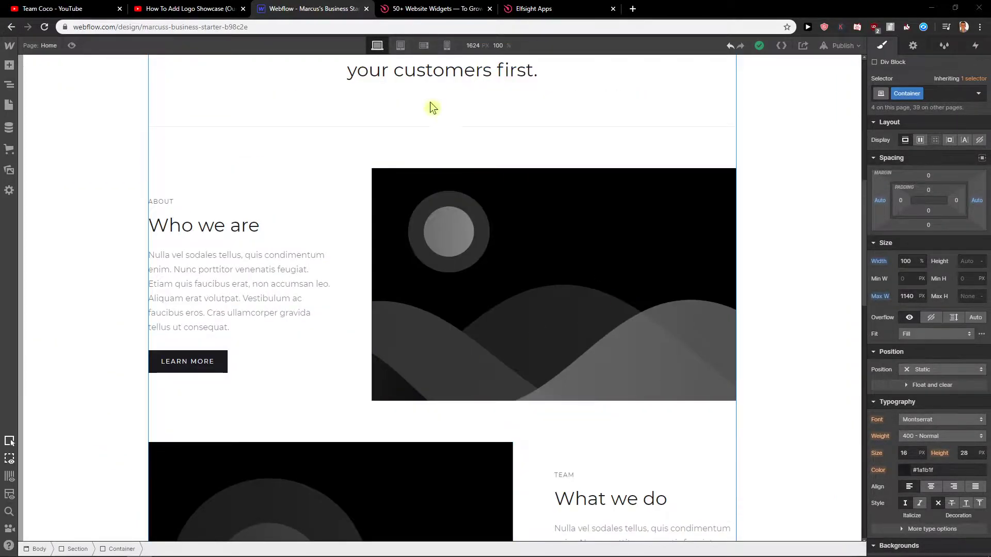
{"action": "left_click", "coordinate": [192, 11]}
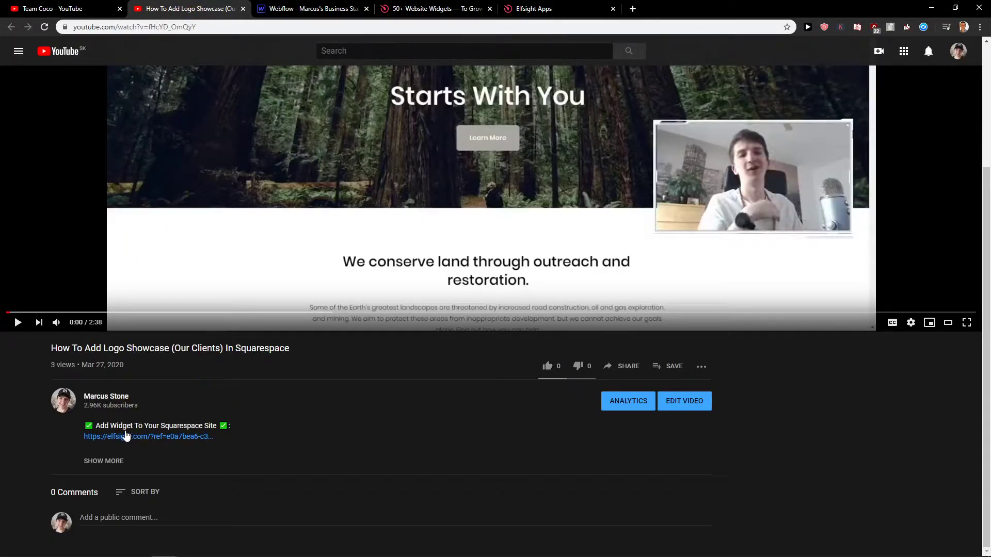
{"action": "middle_click", "coordinate": [174, 439]}
{"action": "left_click", "coordinate": [309, 9]}
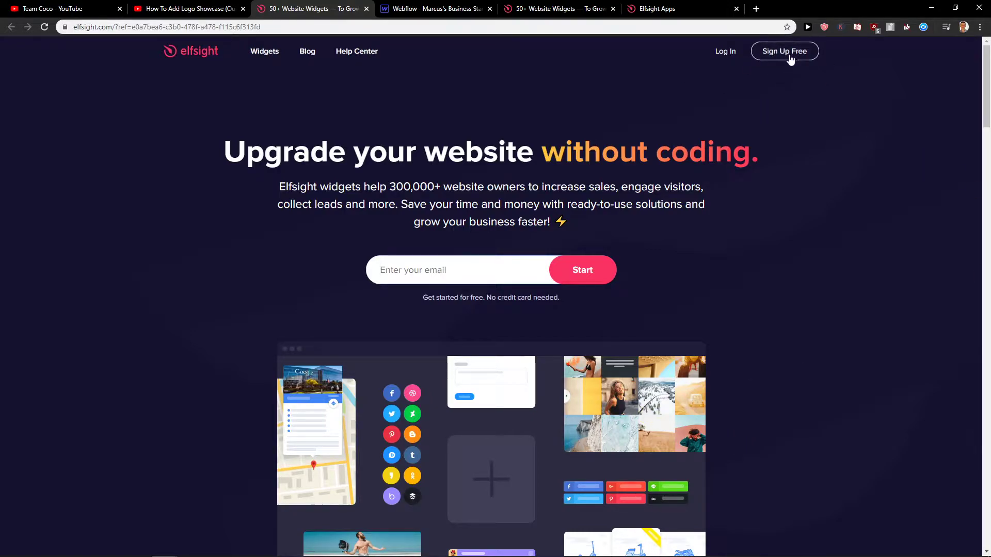
Remove the old Facebook Feed widget and search the Elfsight apps for the pricing table
{"action": "left_click_drag", "start_coordinate": [657, 8], "coordinate": [410, 9]}
{"action": "left_click", "coordinate": [444, 161]}
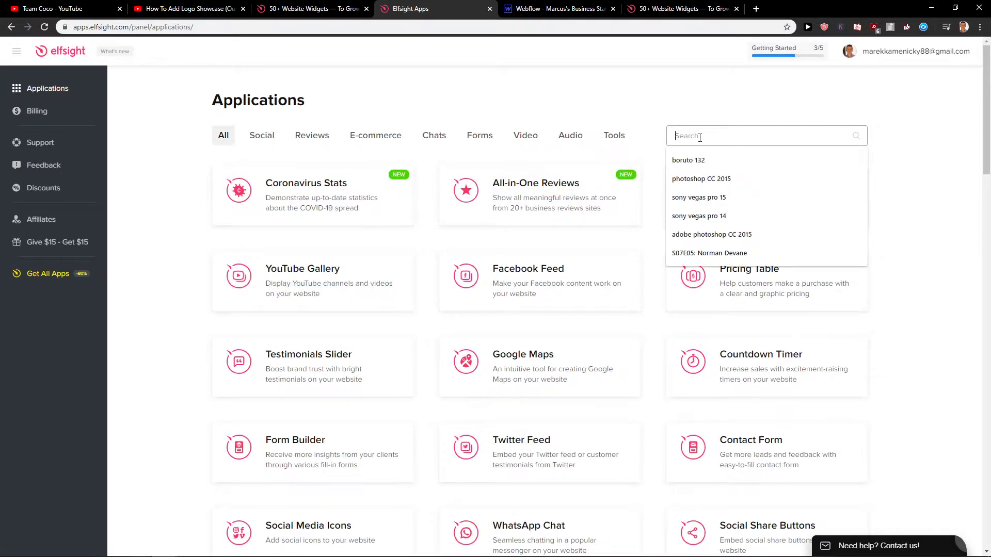
{"action": "type", "text": "table"}
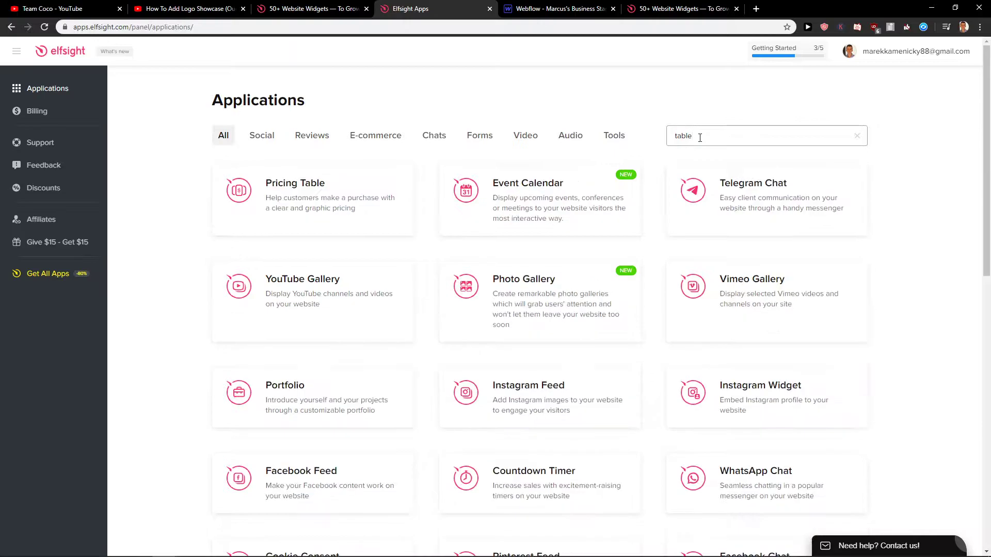
Start a Pricing Table widget, compare Pricing Columns, Comparison Table and Service Plans, then pick Pricing Grid
{"action": "mouse_move", "coordinate": [336, 226]}
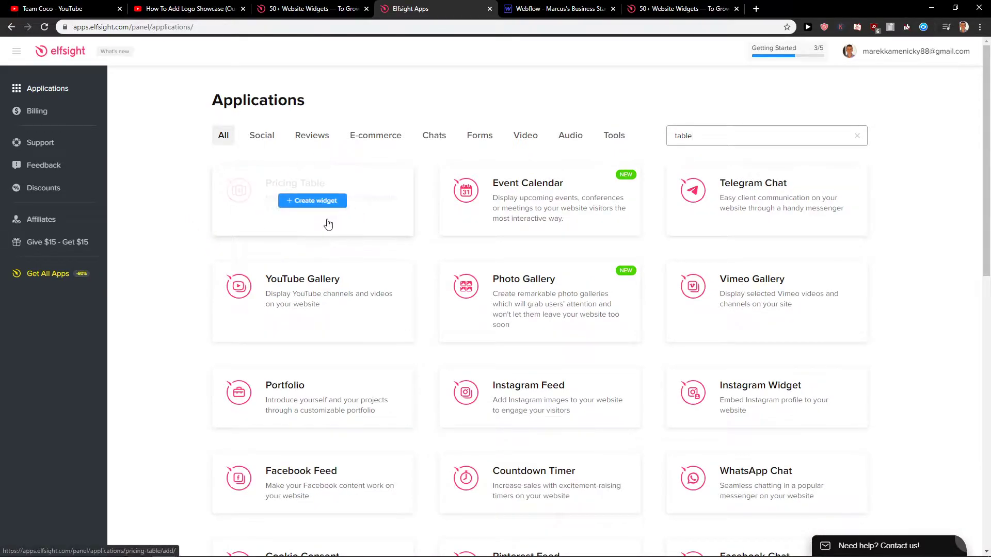
{"action": "left_click", "coordinate": [332, 212]}
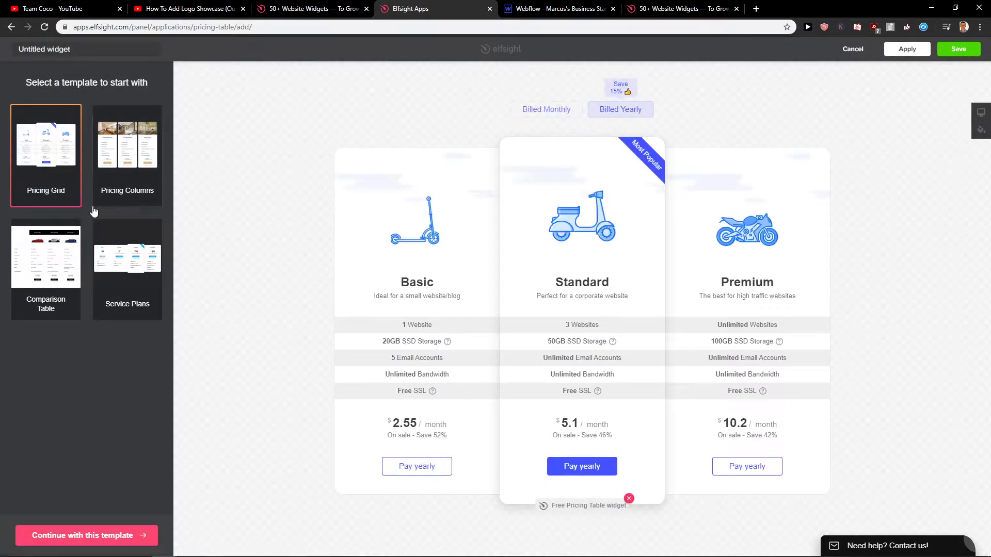
{"action": "left_click", "coordinate": [124, 203]}
{"action": "left_click", "coordinate": [74, 318]}
{"action": "left_click", "coordinate": [124, 321]}
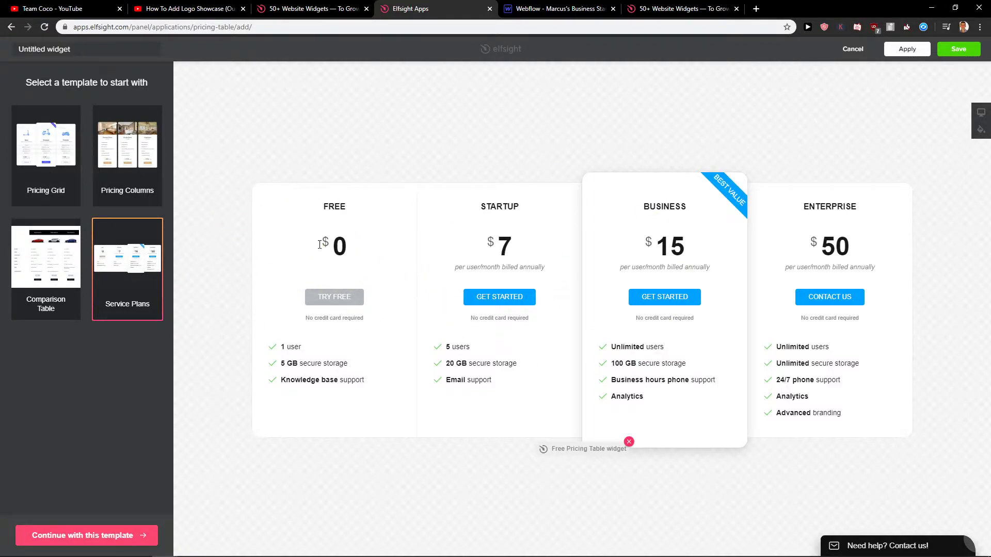
{"action": "left_click", "coordinate": [61, 204]}
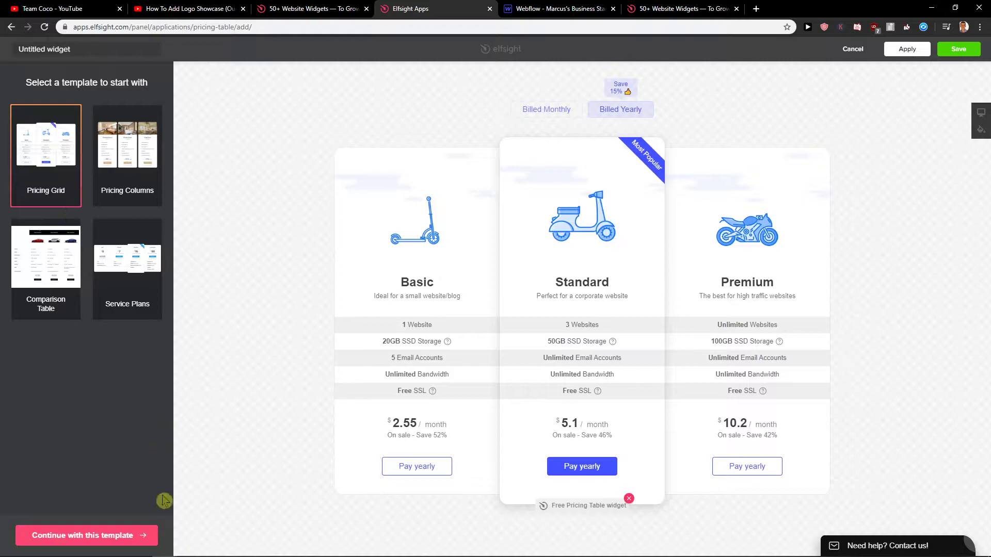
Continue with the Pricing Grid template and look over the layout options
{"action": "left_click", "coordinate": [131, 532]}
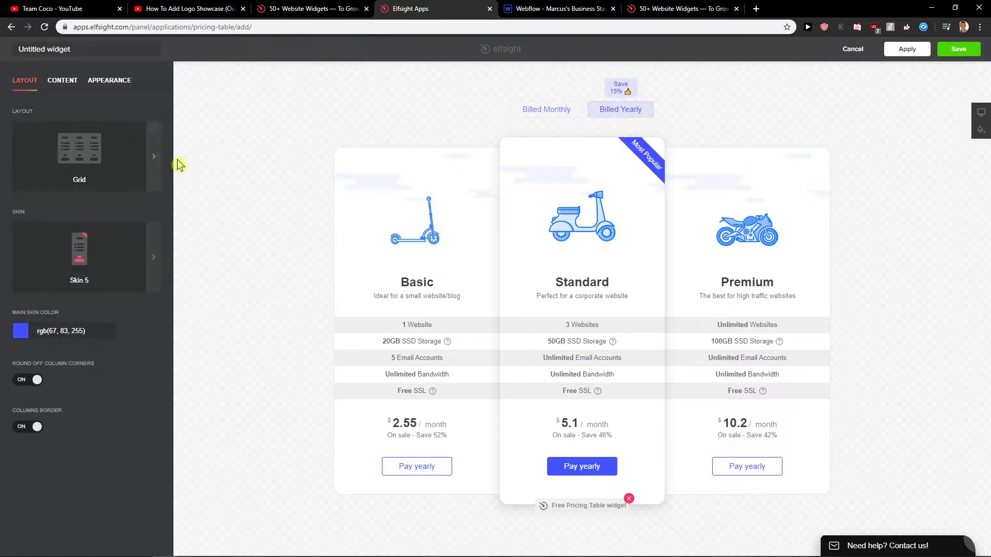
{"action": "left_click", "coordinate": [154, 164]}
{"action": "left_click", "coordinate": [20, 82]}
Set the main skin colour to rgb(0, 0, 255) and turn off rounded column corners
{"action": "left_click", "coordinate": [21, 338]}
{"action": "left_click_drag", "start_coordinate": [77, 392], "coordinate": [106, 370]}
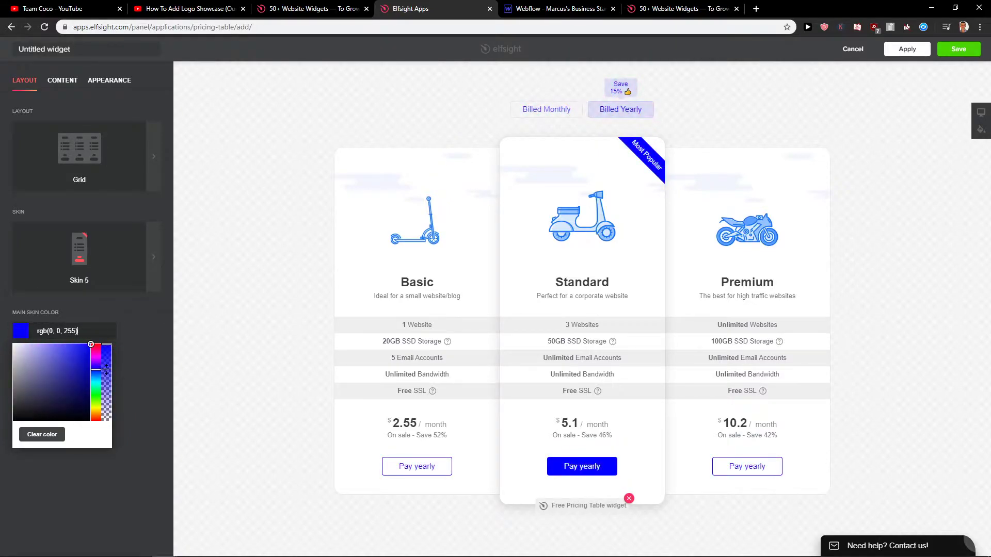
{"action": "left_click", "coordinate": [154, 457]}
{"action": "left_click", "coordinate": [33, 381]}
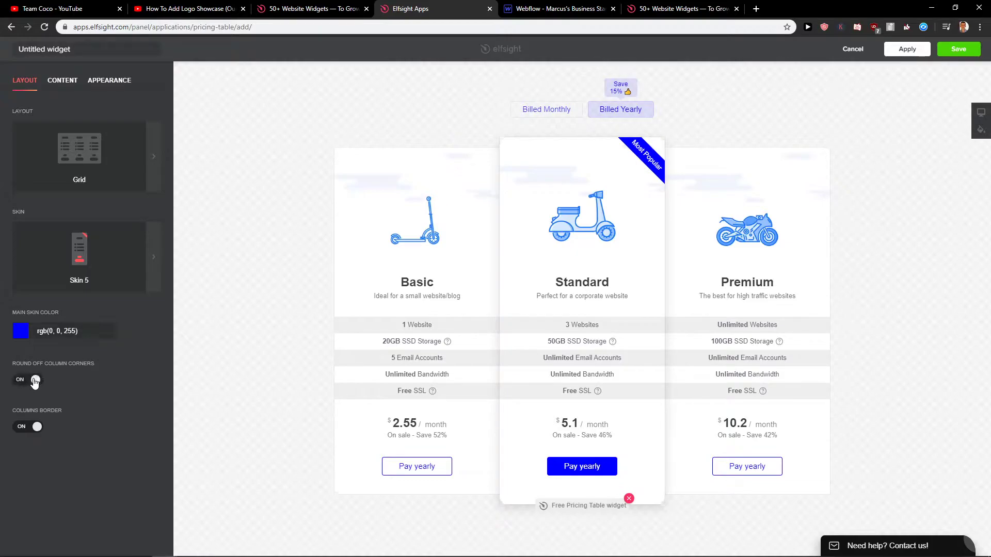
{"action": "left_click", "coordinate": [71, 85]}
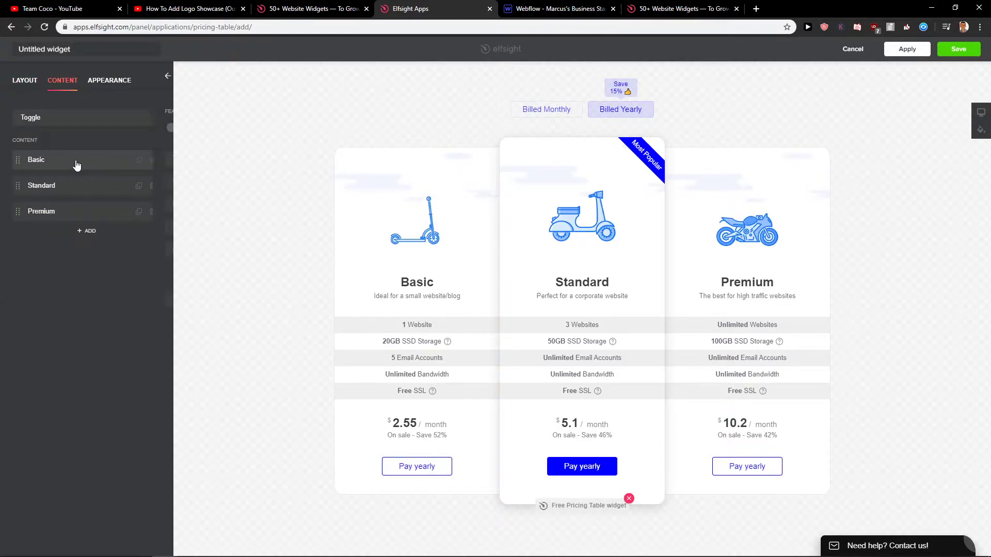
Review the Basic plan's title, feature list and picture settings, then return to the columns list
{"action": "left_click", "coordinate": [77, 164]}
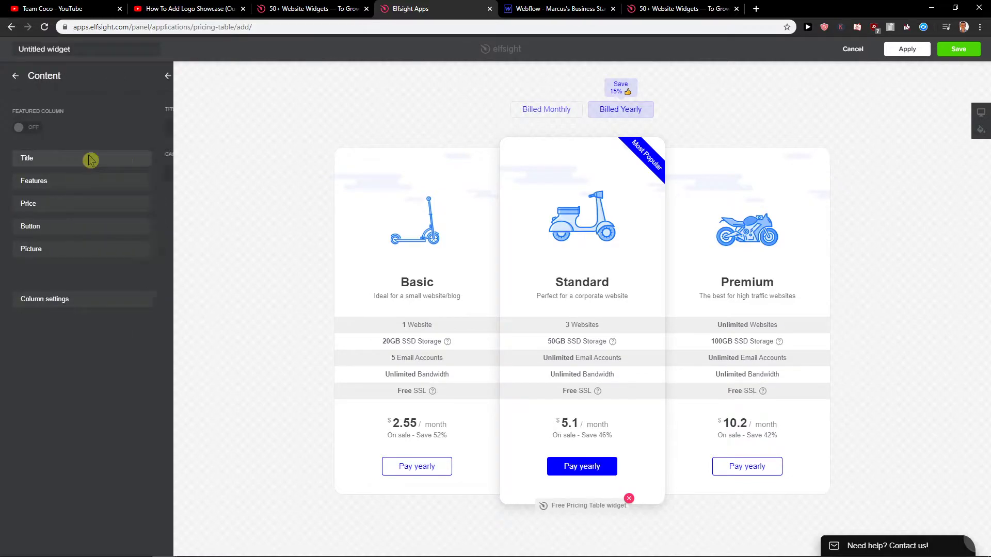
{"action": "left_click", "coordinate": [88, 159]}
{"action": "left_click", "coordinate": [13, 77]}
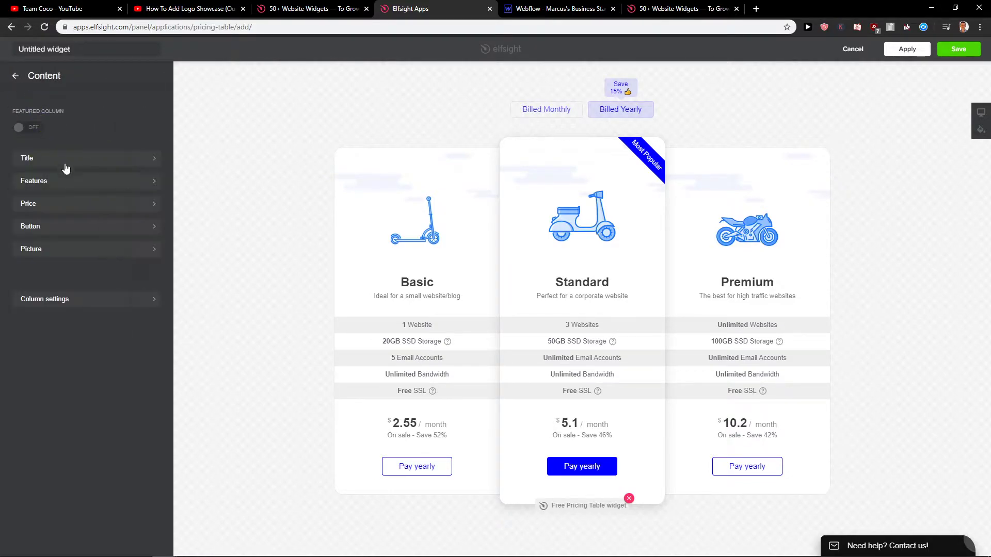
{"action": "left_click", "coordinate": [68, 181]}
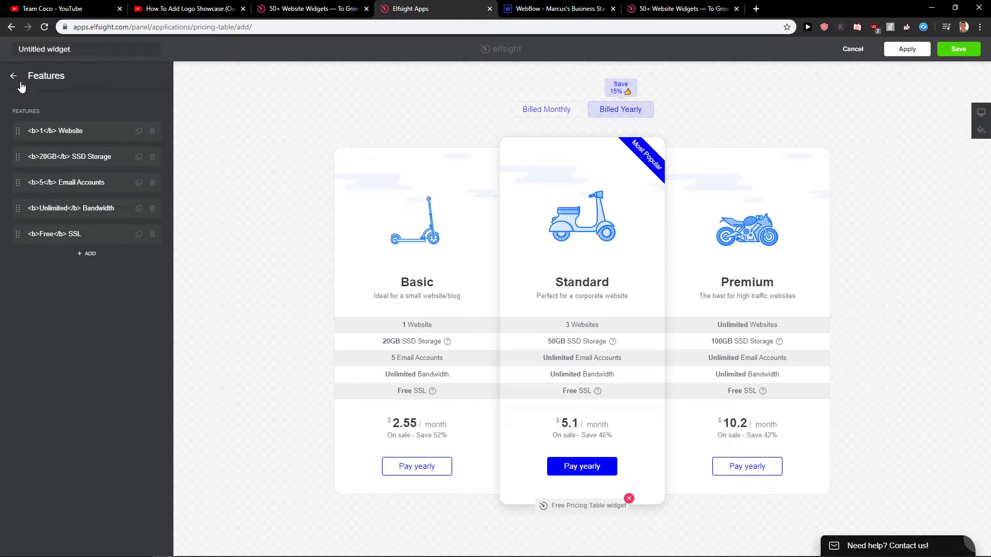
{"action": "left_click", "coordinate": [20, 82]}
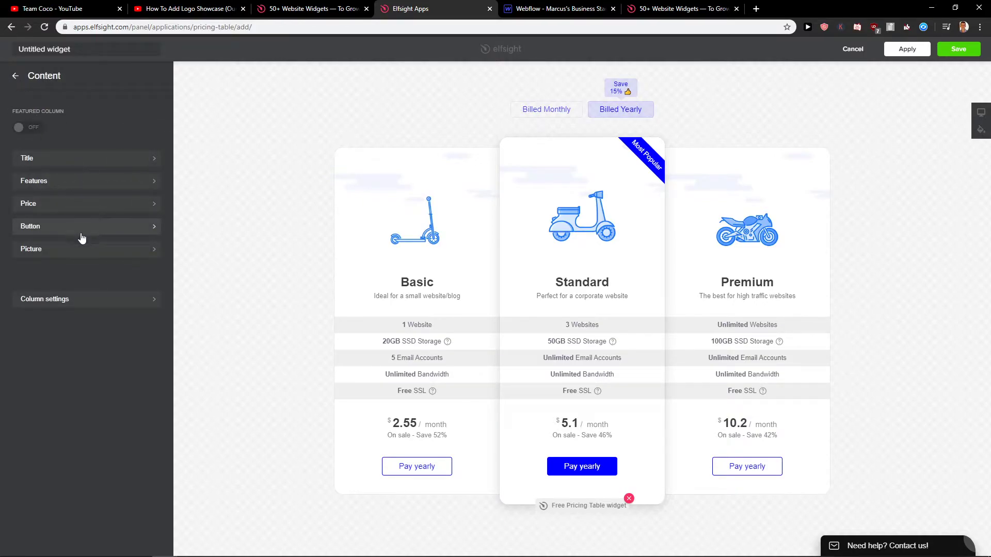
{"action": "left_click", "coordinate": [82, 249]}
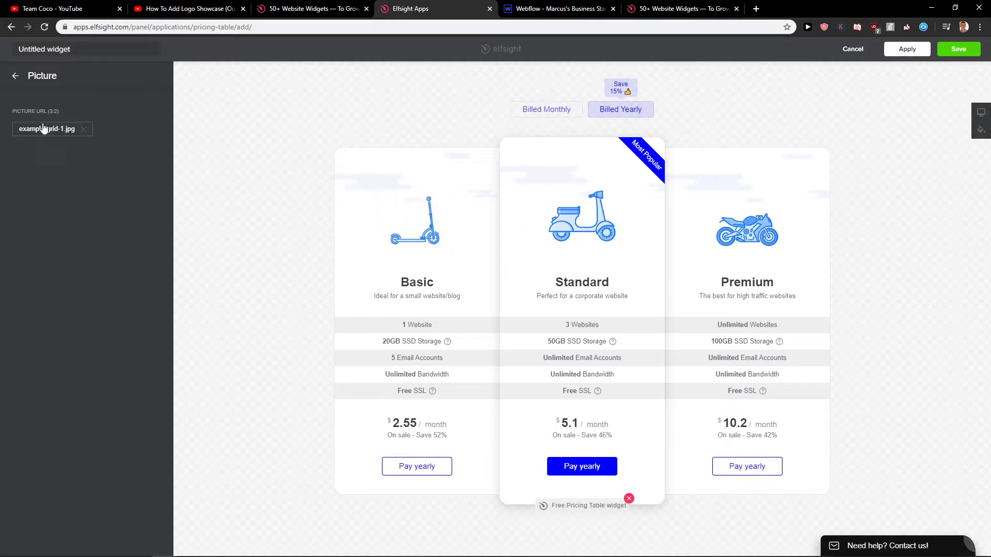
{"action": "left_click", "coordinate": [29, 78]}
{"action": "left_click", "coordinate": [26, 78]}
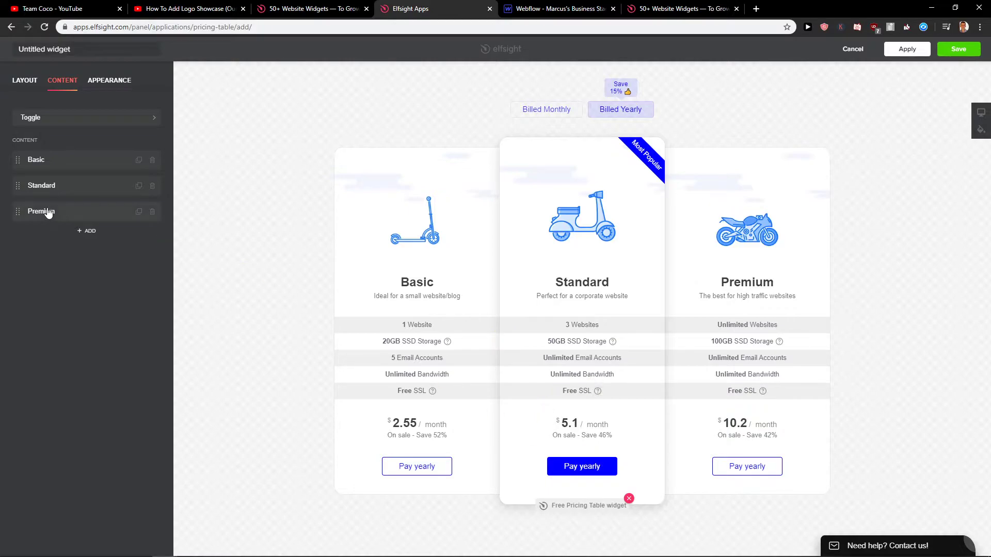
In Appearance settings, hide the plan titles and then restore them
{"action": "left_click", "coordinate": [99, 85]}
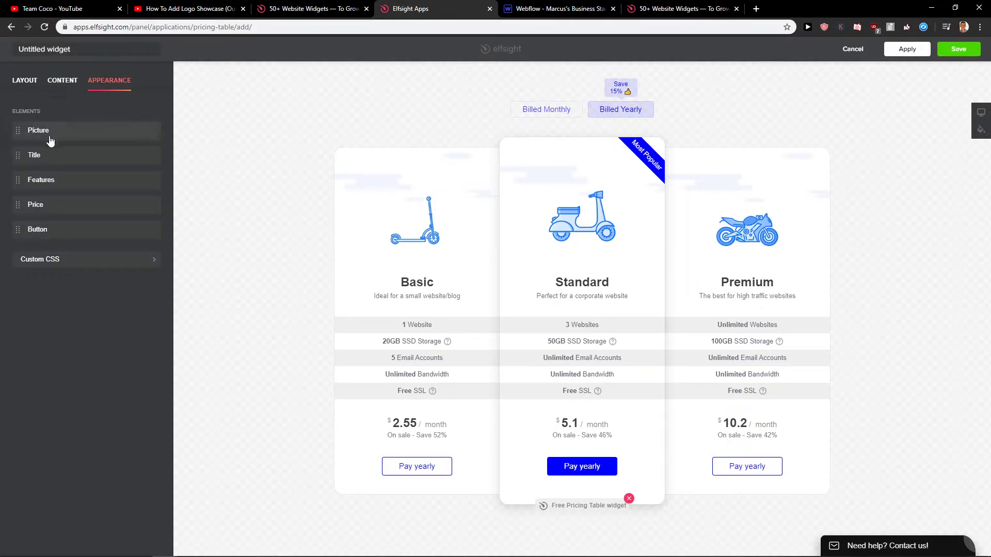
{"action": "left_click", "coordinate": [75, 135]}
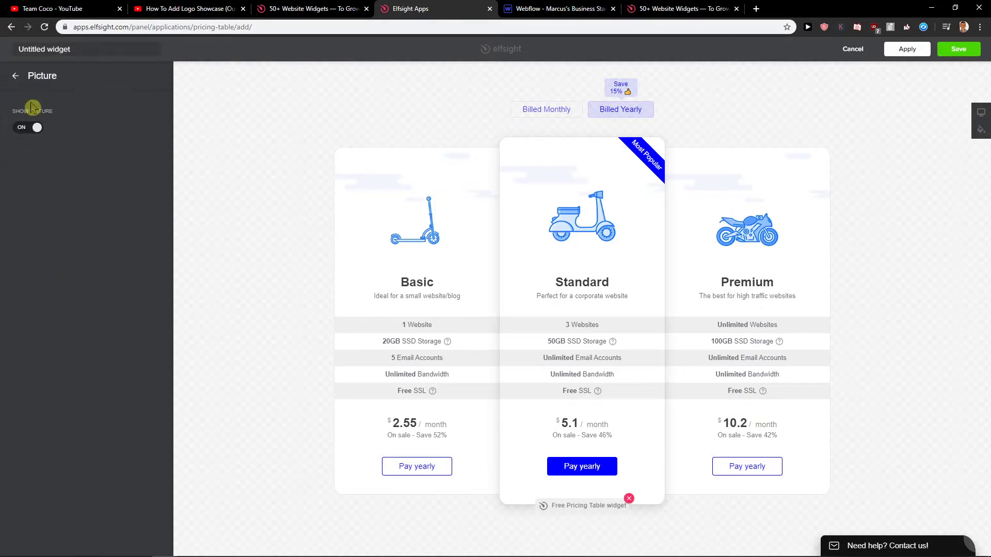
{"action": "left_click", "coordinate": [63, 161]}
{"action": "left_click", "coordinate": [33, 127]}
{"action": "left_click", "coordinate": [34, 127]}
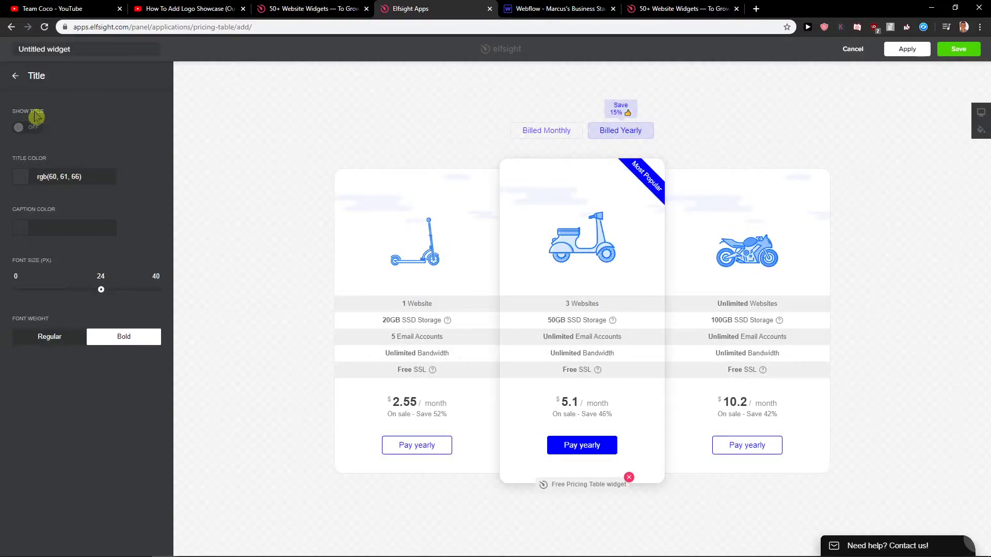
{"action": "left_click", "coordinate": [34, 127]}
{"action": "left_click", "coordinate": [16, 75]}
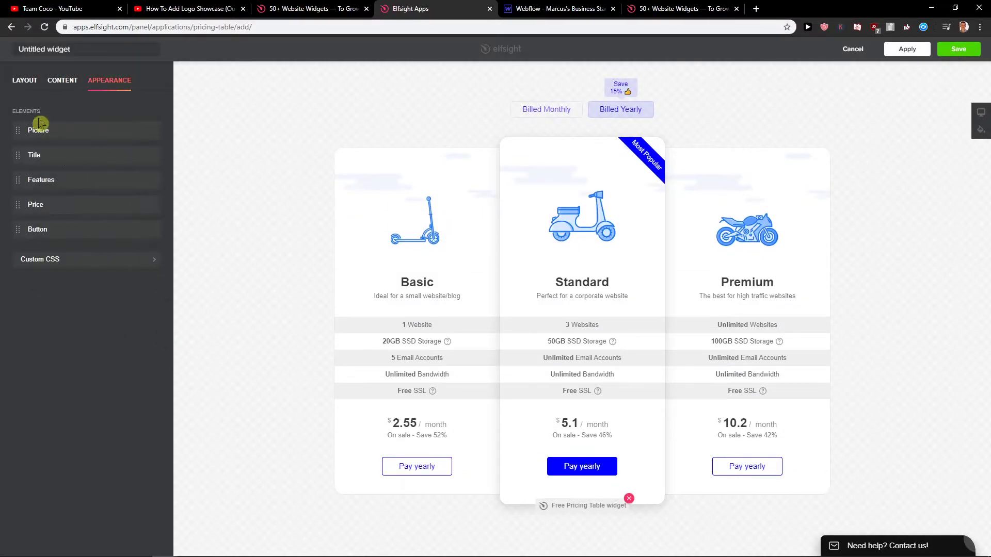
Try the Divided feature-row style, then restore the Striped style
{"action": "left_click", "coordinate": [78, 186]}
{"action": "left_click", "coordinate": [98, 179]}
{"action": "left_click", "coordinate": [66, 210]}
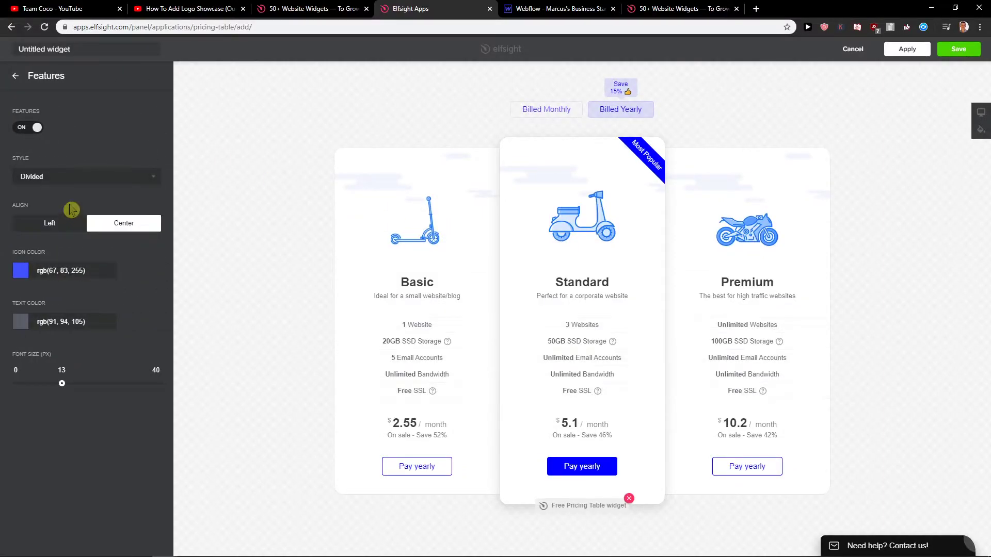
{"action": "left_click", "coordinate": [74, 181]}
{"action": "left_click", "coordinate": [54, 226]}
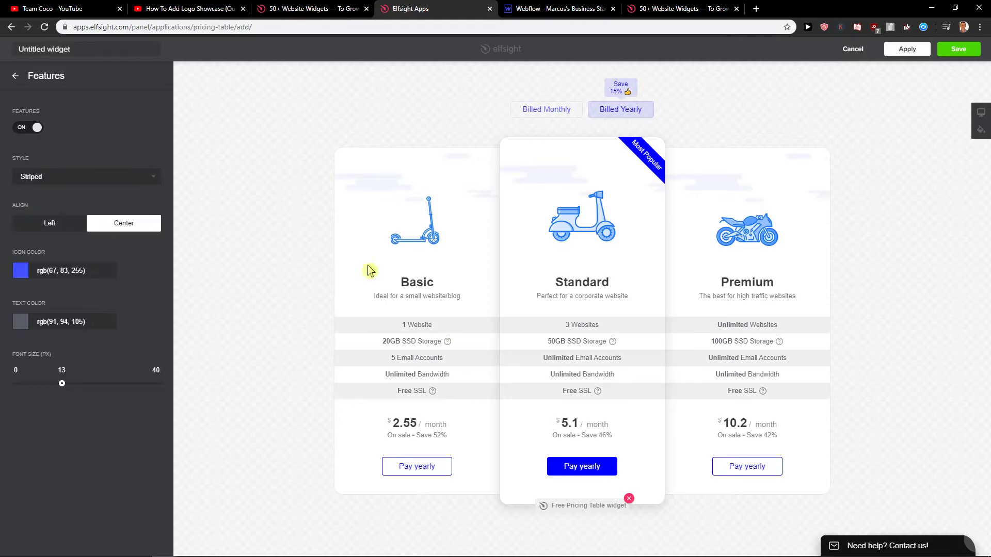
{"action": "left_click", "coordinate": [14, 76]}
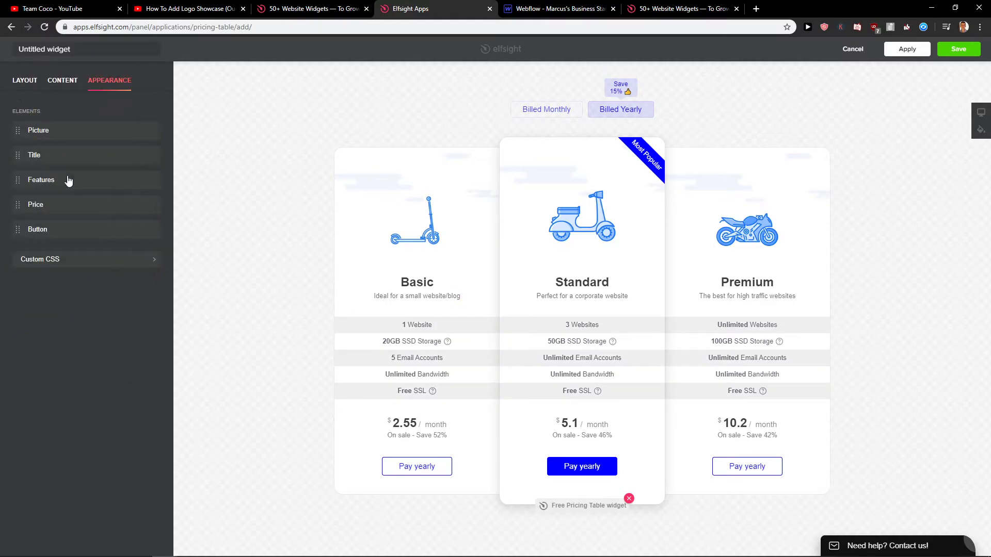
Hide the plan prices, then show them again
{"action": "left_click", "coordinate": [84, 213]}
{"action": "left_click", "coordinate": [32, 132]}
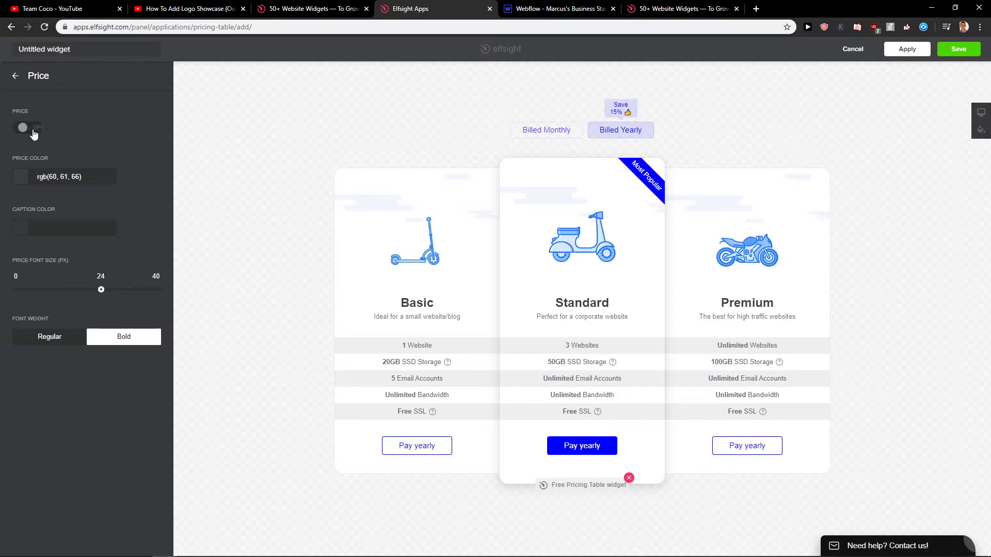
{"action": "left_click", "coordinate": [33, 131]}
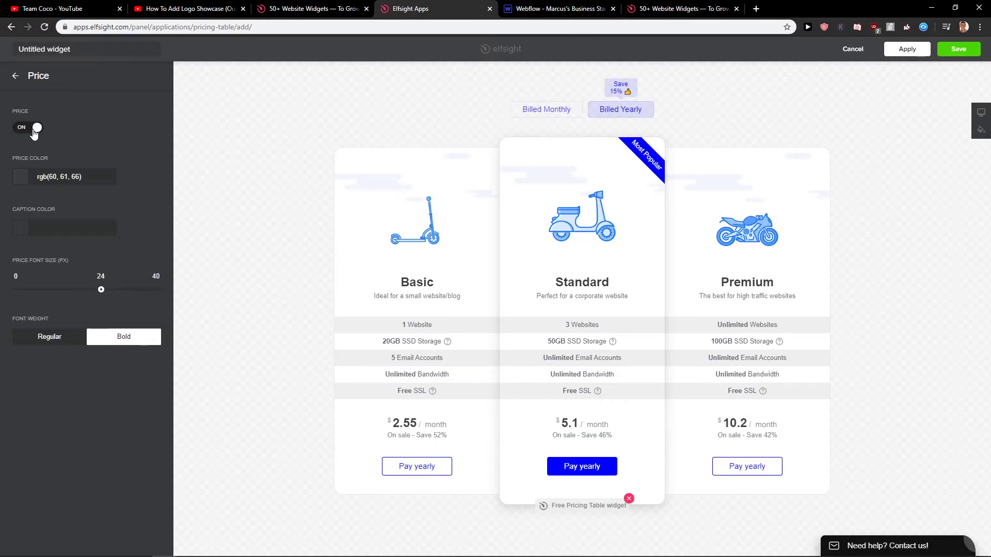
{"action": "left_click", "coordinate": [24, 78]}
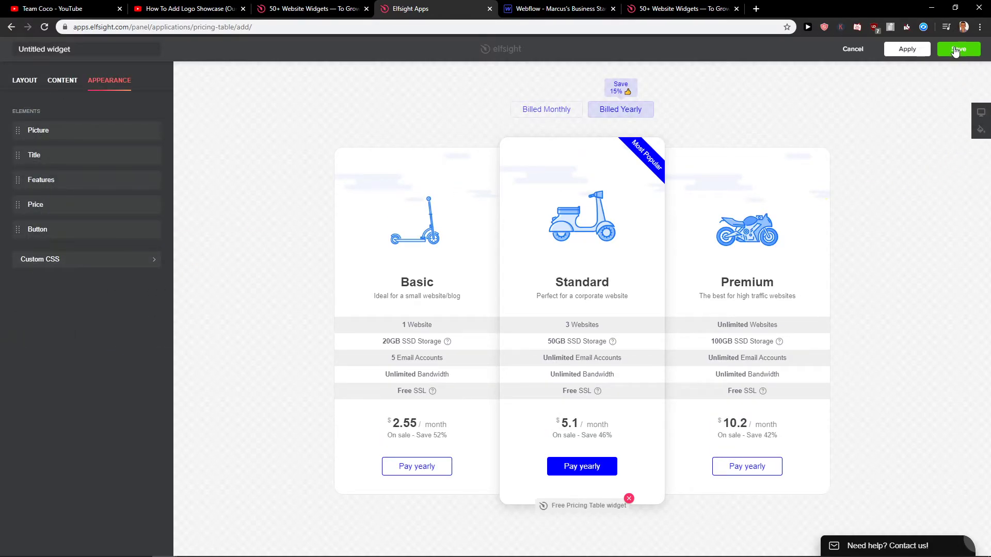
Preview the monthly and yearly billing views, then save the pricing table widget
{"action": "left_click", "coordinate": [522, 110]}
{"action": "left_click", "coordinate": [642, 119]}
{"action": "left_click", "coordinate": [958, 49]}
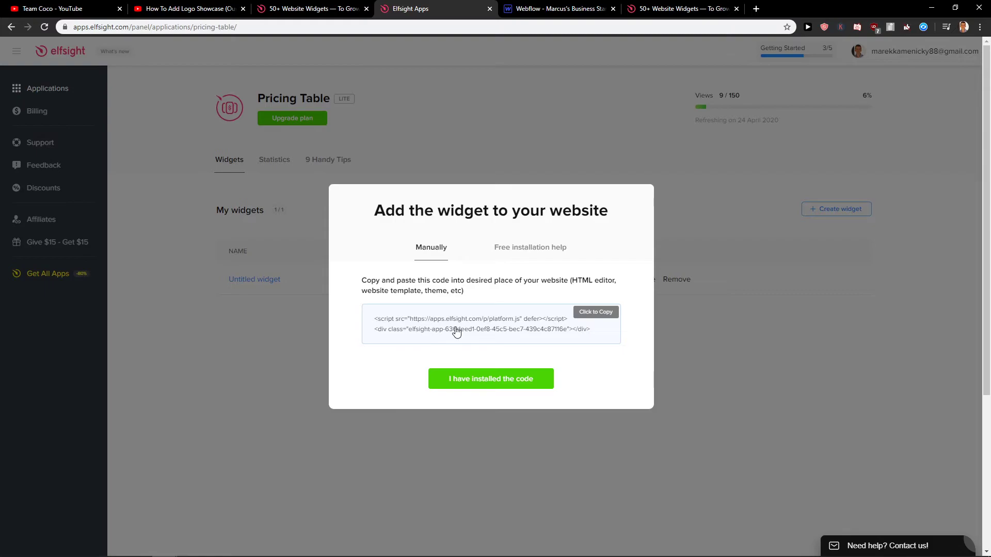
Copy the Elfsight widget's embed code and switch to the Webflow editor
{"action": "left_click", "coordinate": [496, 332]}
{"action": "left_click", "coordinate": [541, 8]}
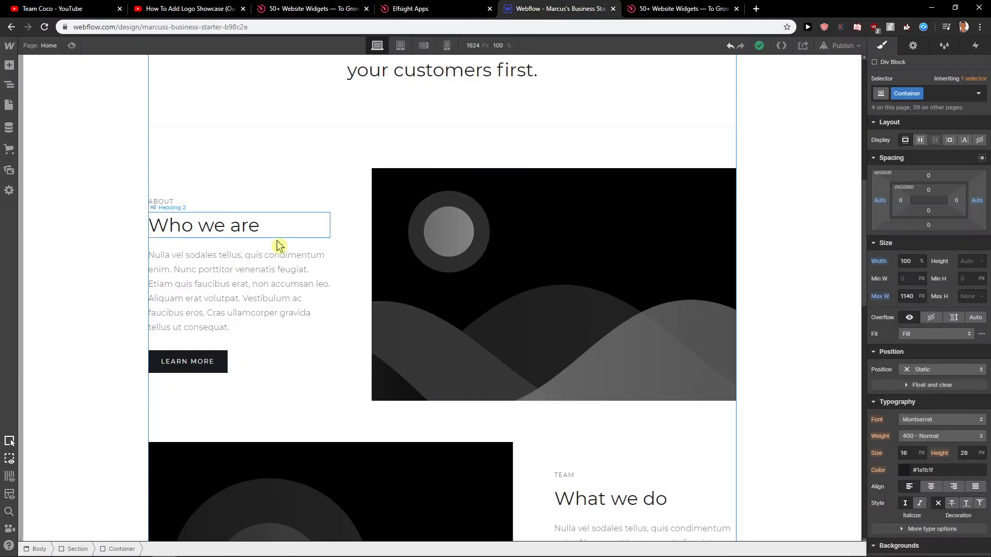
{"action": "scroll", "coordinate": [319, 281], "scroll_direction": "up", "scroll_amount": 4}
{"action": "scroll", "coordinate": [330, 258], "scroll_direction": "down", "scroll_amount": 8}
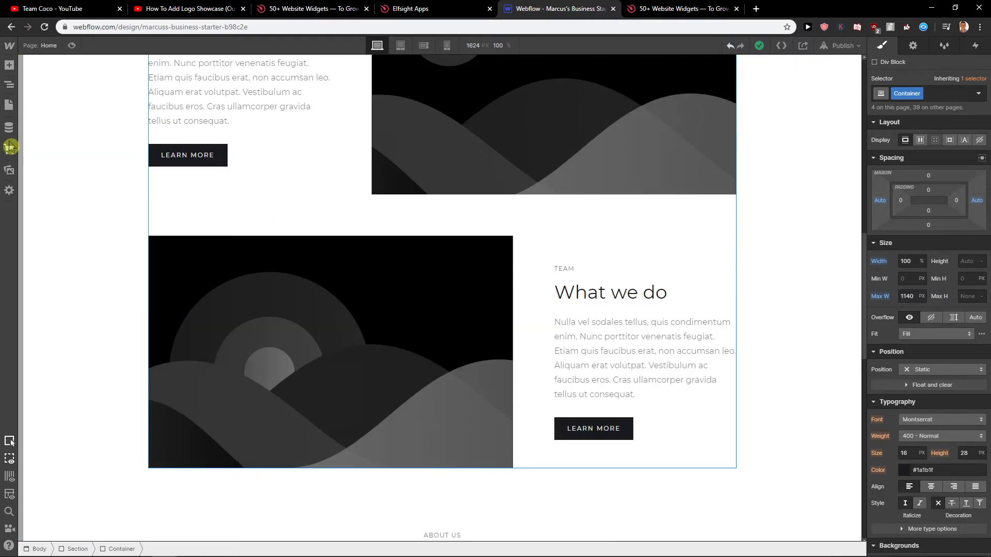
Place an HTML Embed above 'What we believe in' holding the pasted widget code
{"action": "left_click", "coordinate": [8, 65]}
{"action": "scroll", "coordinate": [124, 234], "scroll_direction": "down", "scroll_amount": 10}
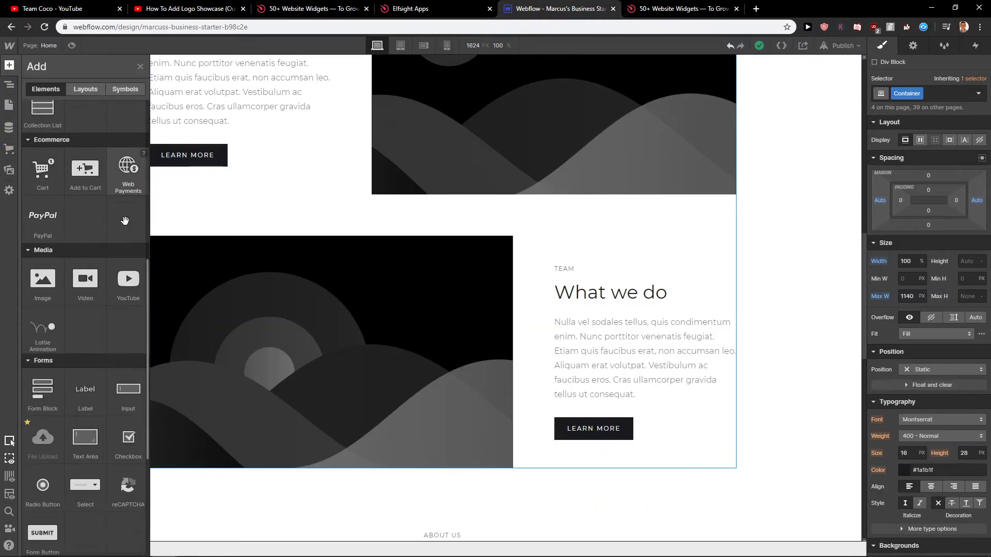
{"action": "left_click_drag", "start_coordinate": [124, 387], "coordinate": [239, 159]}
{"action": "key", "text": "ctrl+v"}
{"action": "left_click", "coordinate": [372, 450]}
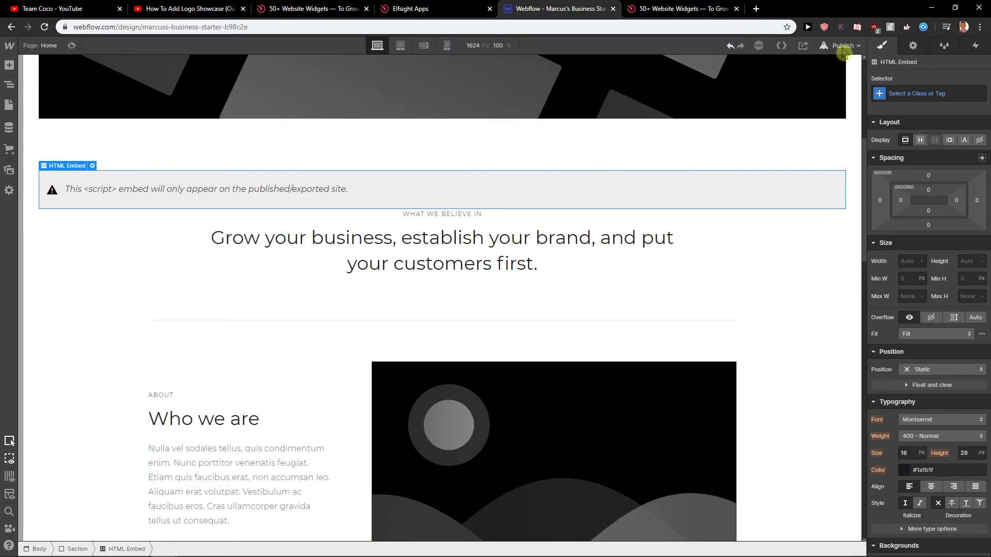
Publish the site to its webflow.io domain and view the live page
{"action": "left_click", "coordinate": [842, 45]}
{"action": "left_click", "coordinate": [831, 182]}
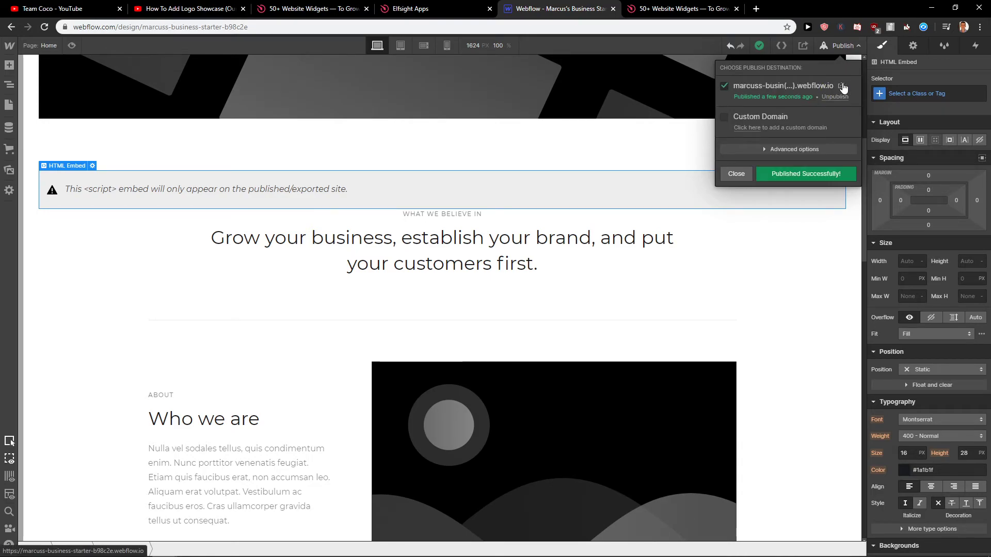
{"action": "left_click", "coordinate": [841, 85]}
{"action": "left_click", "coordinate": [710, 14]}
{"action": "scroll", "coordinate": [407, 272], "scroll_direction": "down", "scroll_amount": 10}
{"action": "scroll", "coordinate": [564, 284], "scroll_direction": "up", "scroll_amount": 2}
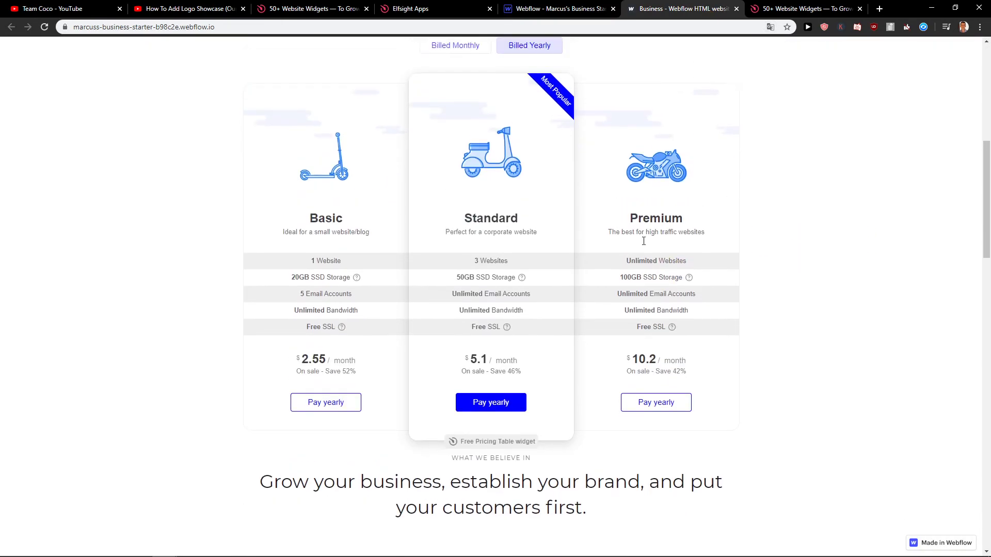
{"action": "scroll", "coordinate": [643, 248], "scroll_direction": "up", "scroll_amount": 2}
{"action": "scroll", "coordinate": [642, 248], "scroll_direction": "down", "scroll_amount": 2}
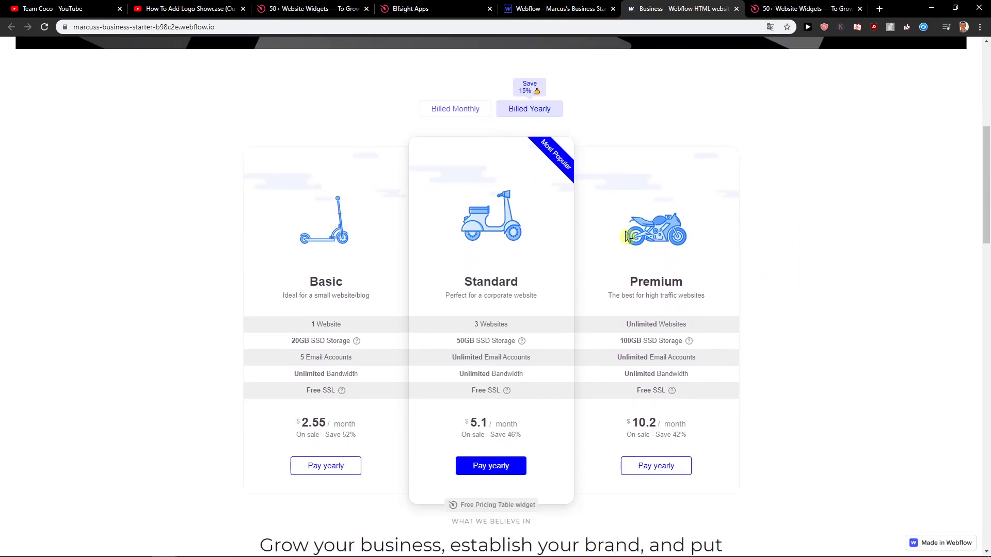
{"action": "left_click", "coordinate": [444, 109]}
{"action": "left_click", "coordinate": [528, 110]}
{"action": "scroll", "coordinate": [488, 326], "scroll_direction": "up", "scroll_amount": 1}
{"action": "scroll", "coordinate": [487, 330], "scroll_direction": "down", "scroll_amount": 2}
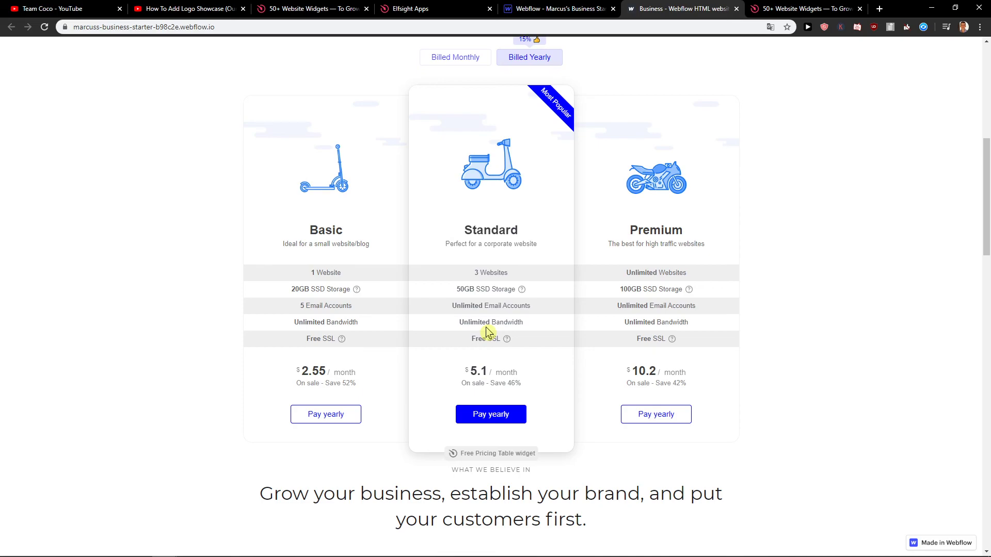
{"action": "scroll", "coordinate": [487, 332], "scroll_direction": "up", "scroll_amount": 1}
{"action": "scroll", "coordinate": [486, 332], "scroll_direction": "down", "scroll_amount": 1}
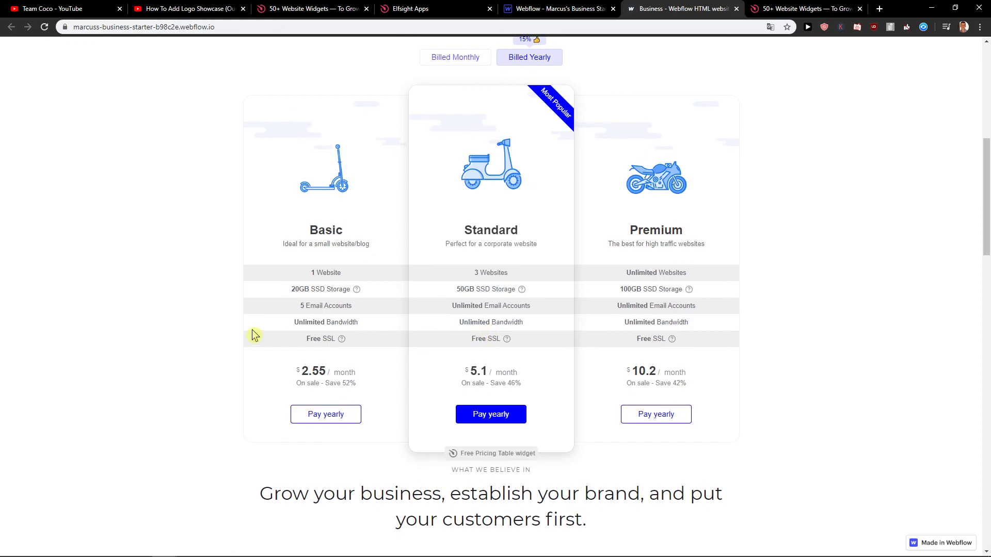